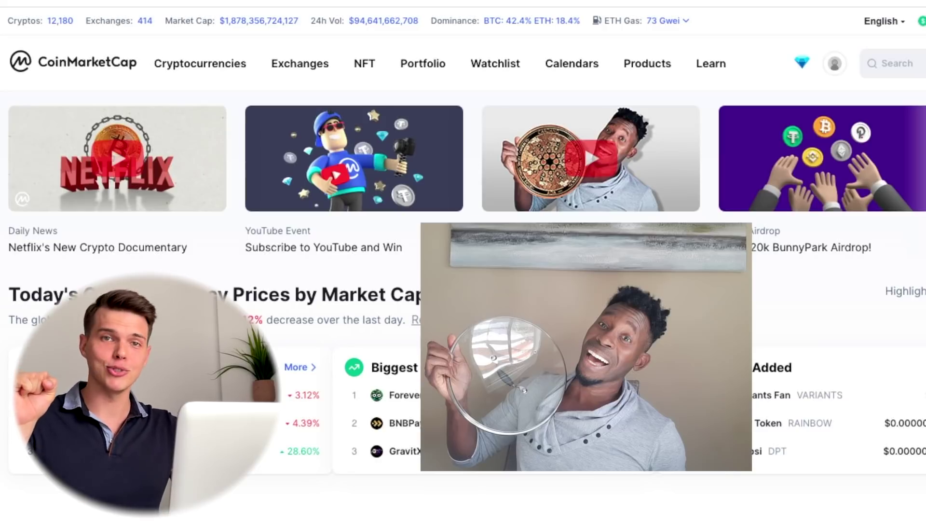
Open the Elemon airdrop (1,111,111 ELMON, 4,000 winners) from the Free Airdrops ongoing list.
{"action": "mouse_move", "coordinate": [599, 72]}
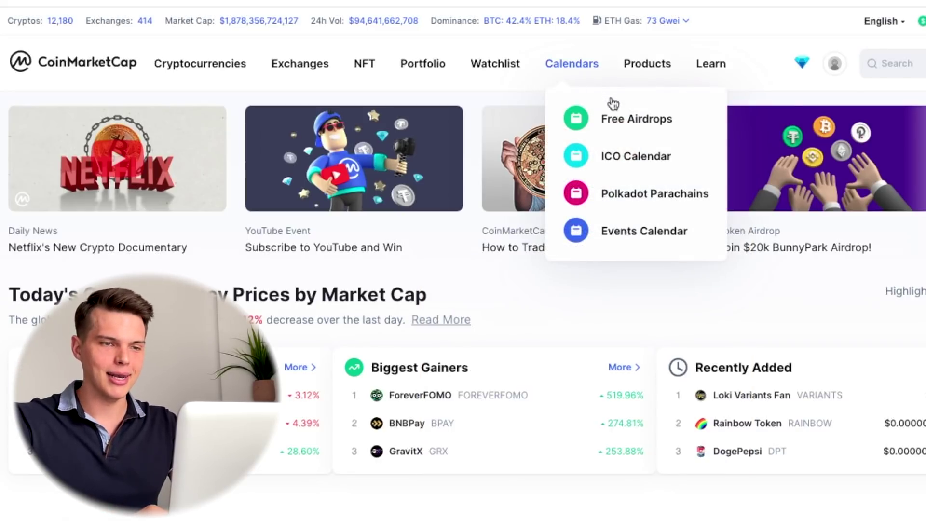
{"action": "left_click", "coordinate": [612, 117]}
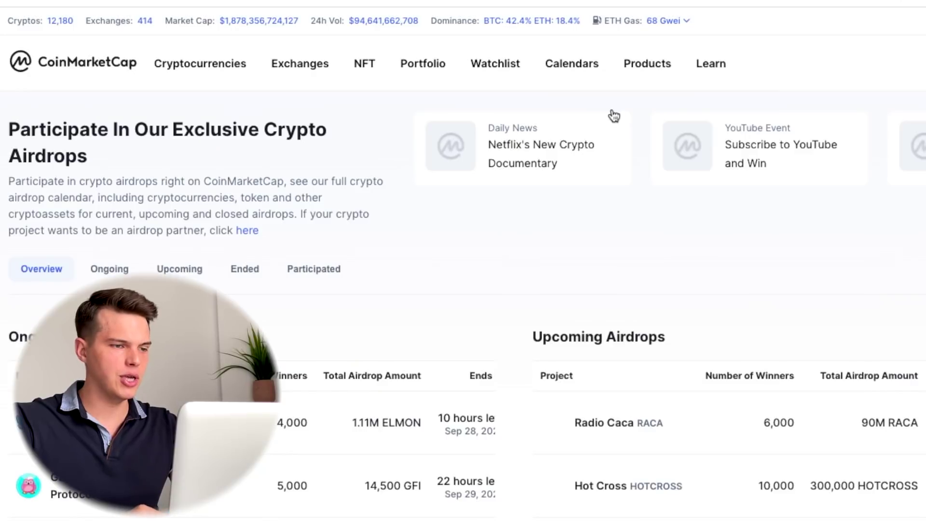
{"action": "scroll", "coordinate": [419, 202], "scroll_direction": "down", "scroll_amount": 3}
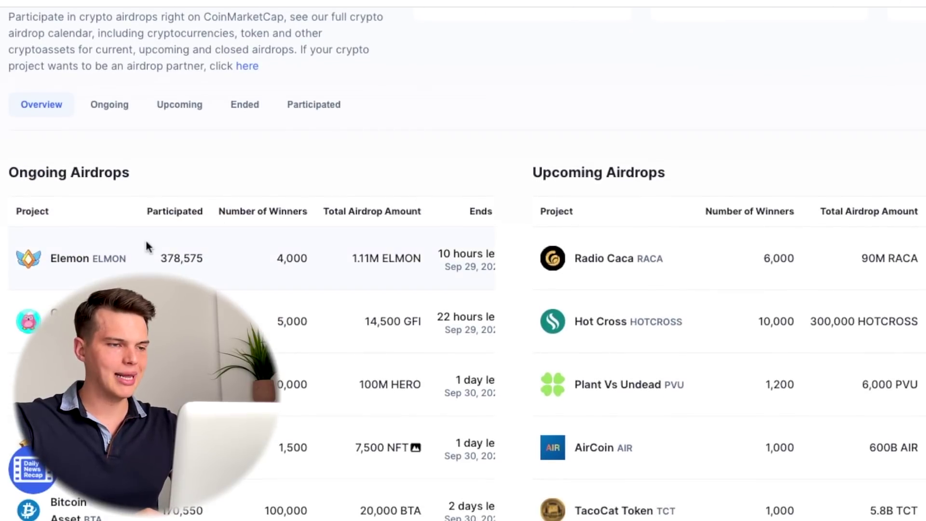
{"action": "scroll", "coordinate": [152, 246], "scroll_direction": "down", "scroll_amount": 1}
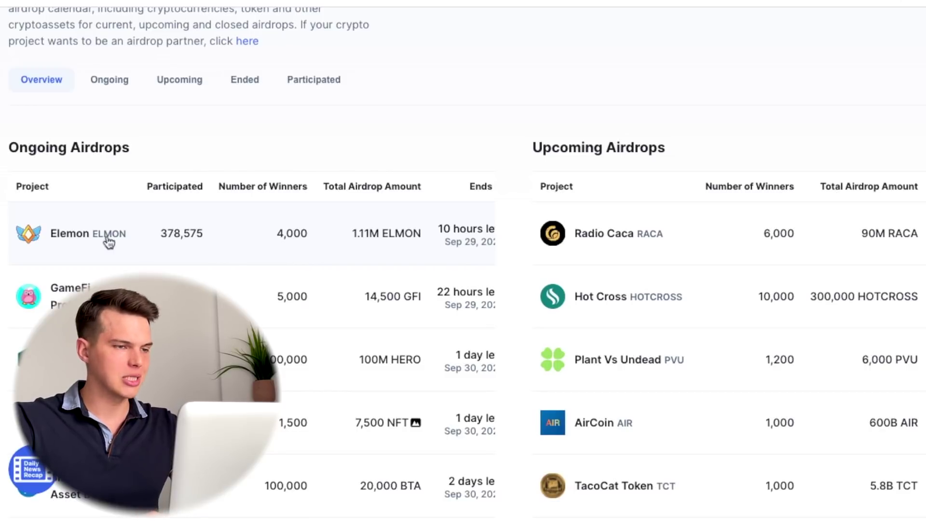
{"action": "left_click", "coordinate": [61, 240]}
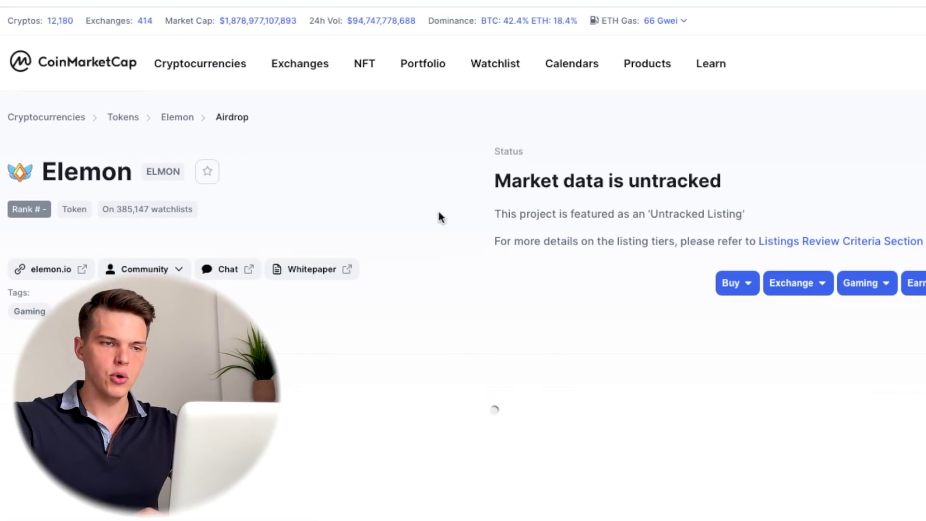
{"action": "scroll", "coordinate": [465, 221], "scroll_direction": "down", "scroll_amount": 5}
{"action": "scroll", "coordinate": [465, 221], "scroll_direction": "down", "scroll_amount": 3}
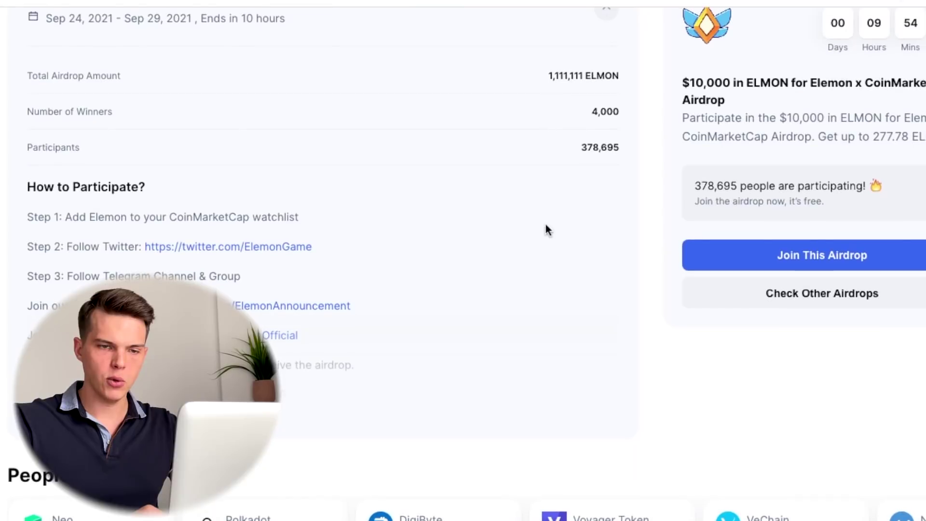
Join the Elemon airdrop, complete the add-to-watchlist task, and open CoinMarketCap's Twitter profile.
{"action": "left_click", "coordinate": [759, 259]}
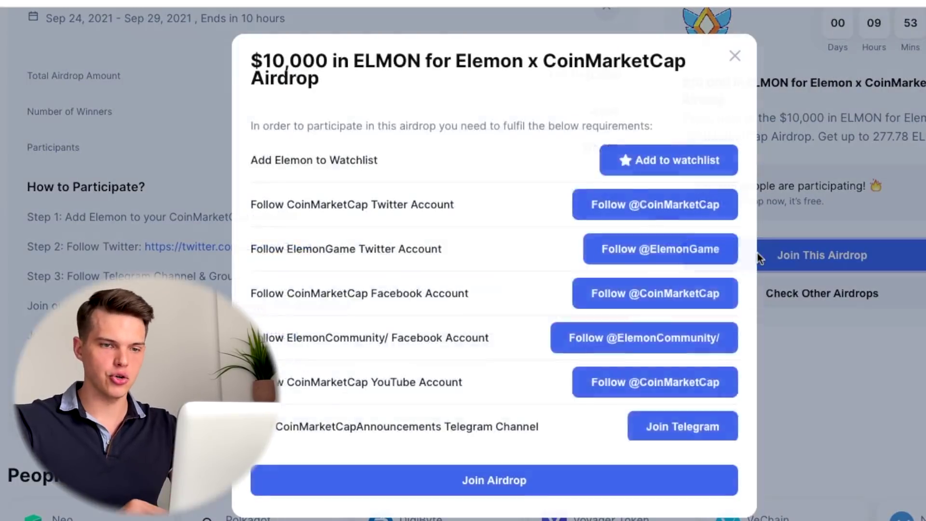
{"action": "scroll", "coordinate": [707, 267], "scroll_direction": "up", "scroll_amount": 6}
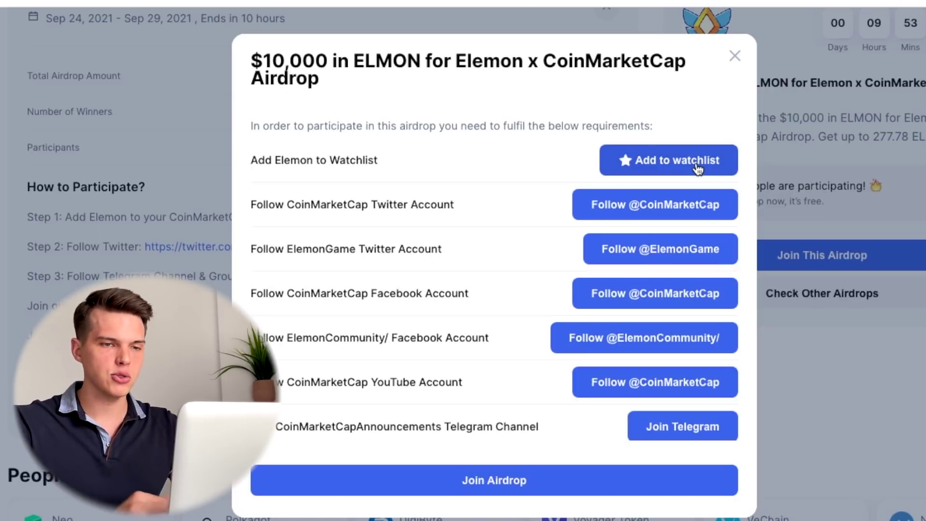
{"action": "left_click", "coordinate": [698, 162]}
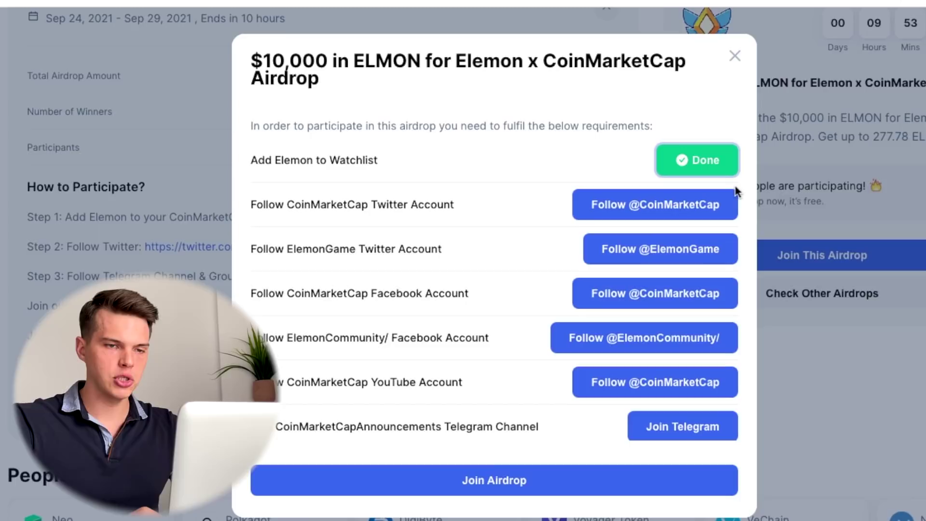
{"action": "left_click", "coordinate": [700, 205]}
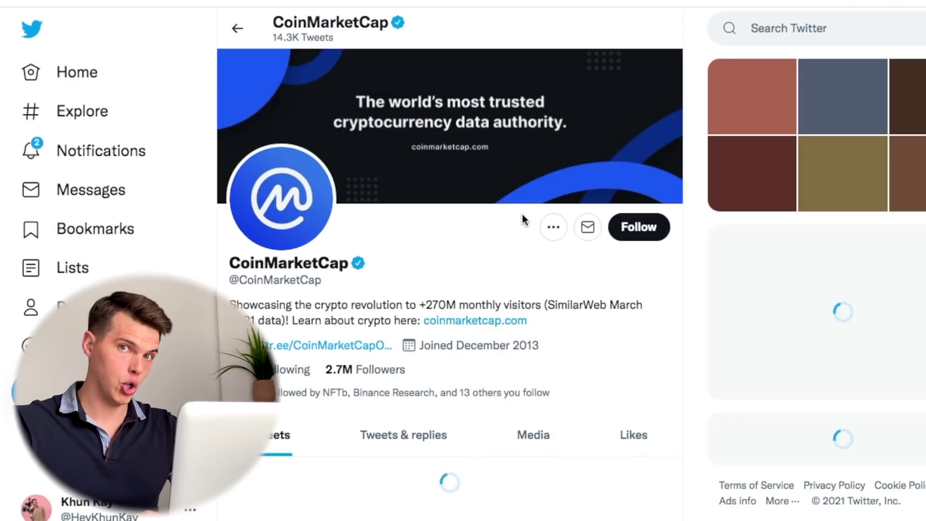
{"action": "left_click", "coordinate": [638, 234]}
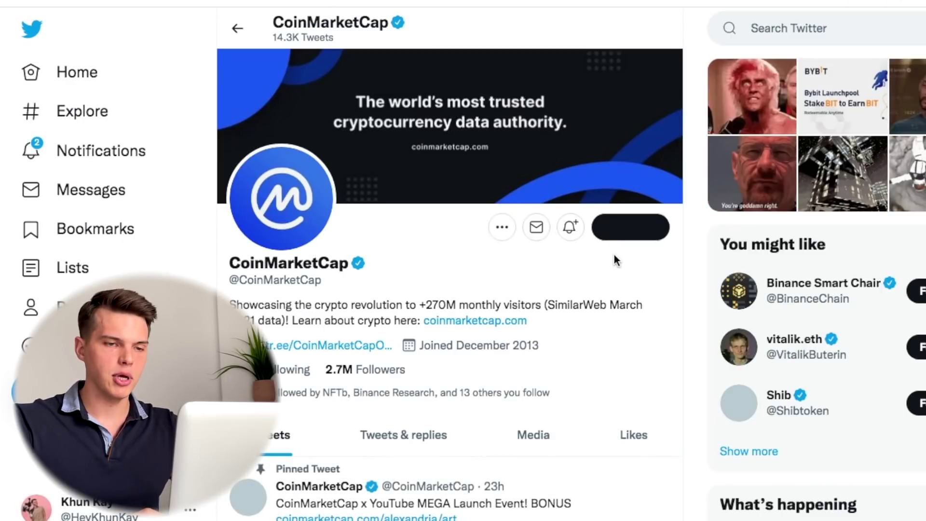
{"action": "key", "text": "ctrl+w"}
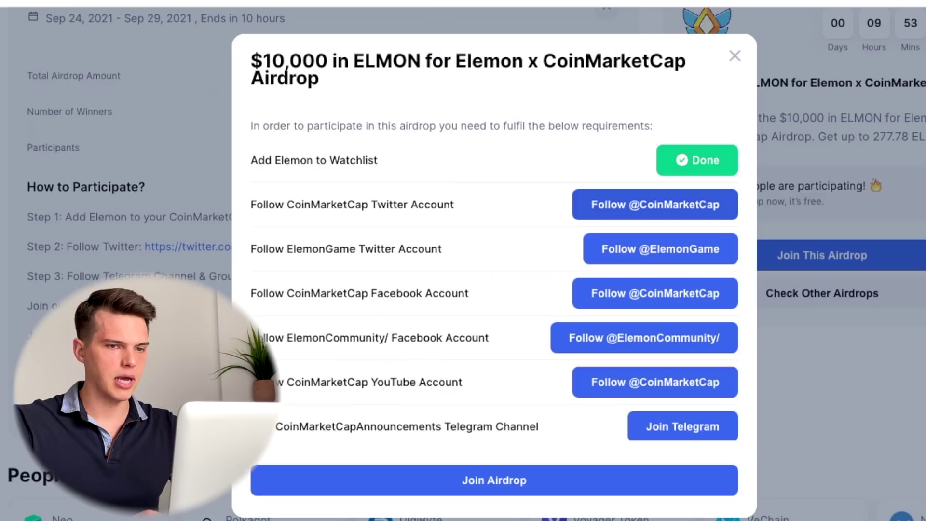
{"action": "left_click", "coordinate": [619, 251]}
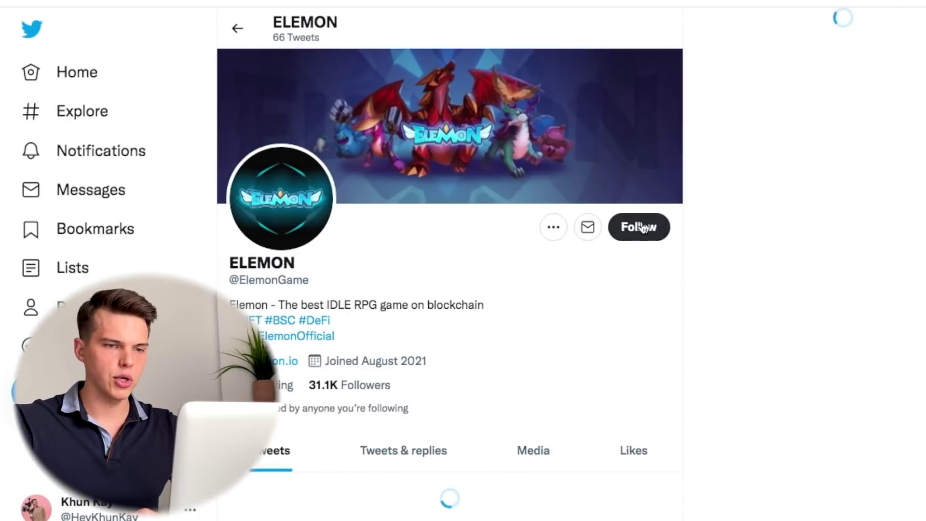
{"action": "key", "text": "ctrl+w"}
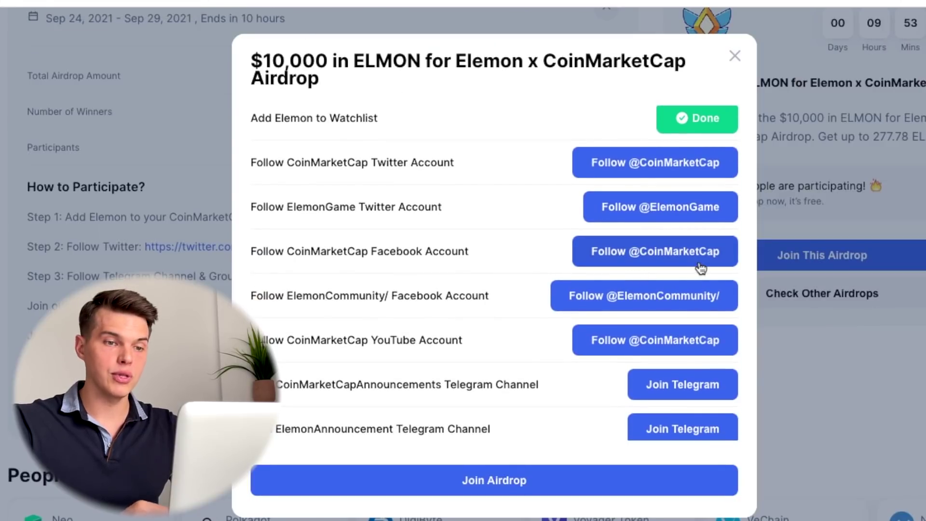
Like CoinMarketCap's Facebook page and return to the airdrop requirements.
{"action": "left_click", "coordinate": [700, 268]}
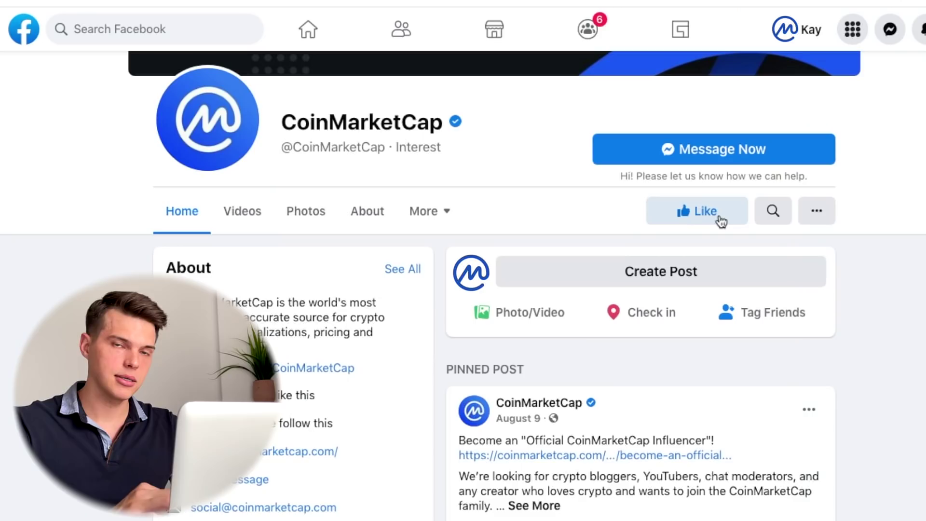
{"action": "left_click", "coordinate": [719, 219]}
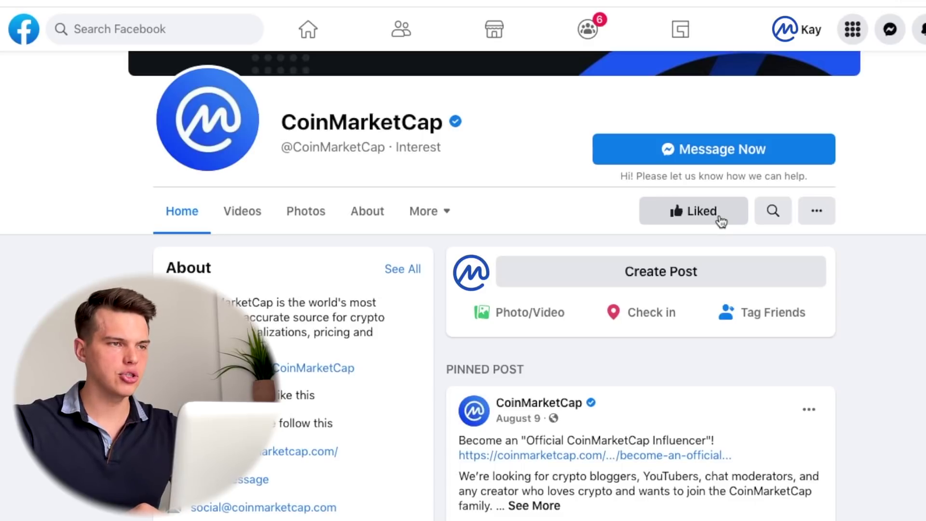
{"action": "key", "text": "ctrl+w"}
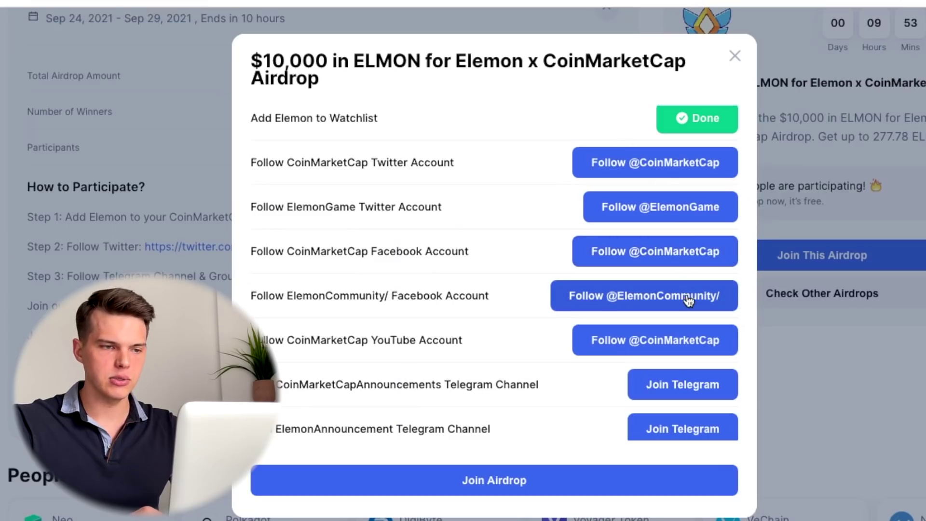
Like the Elemon Community Facebook page and return to the requirements list.
{"action": "scroll", "coordinate": [695, 328], "scroll_direction": "down", "scroll_amount": 1}
{"action": "scroll", "coordinate": [656, 321], "scroll_direction": "down", "scroll_amount": 1}
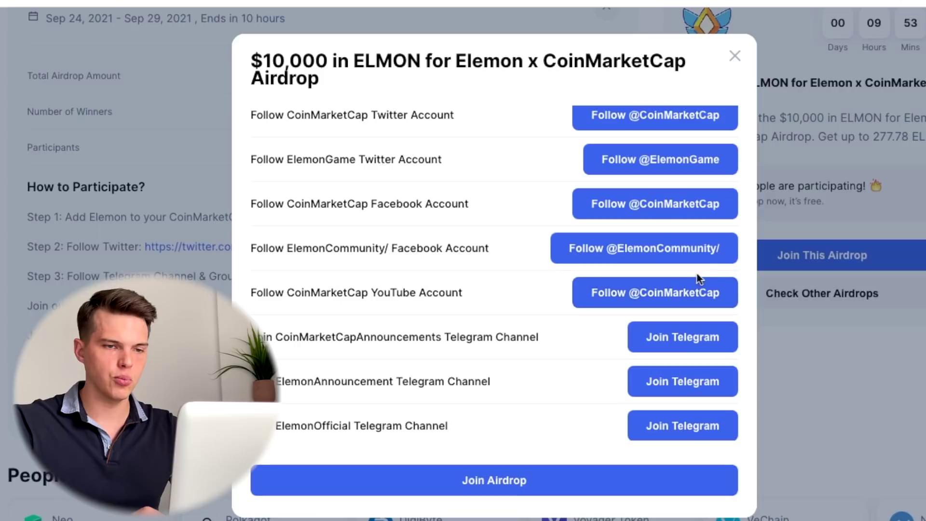
{"action": "left_click", "coordinate": [720, 266]}
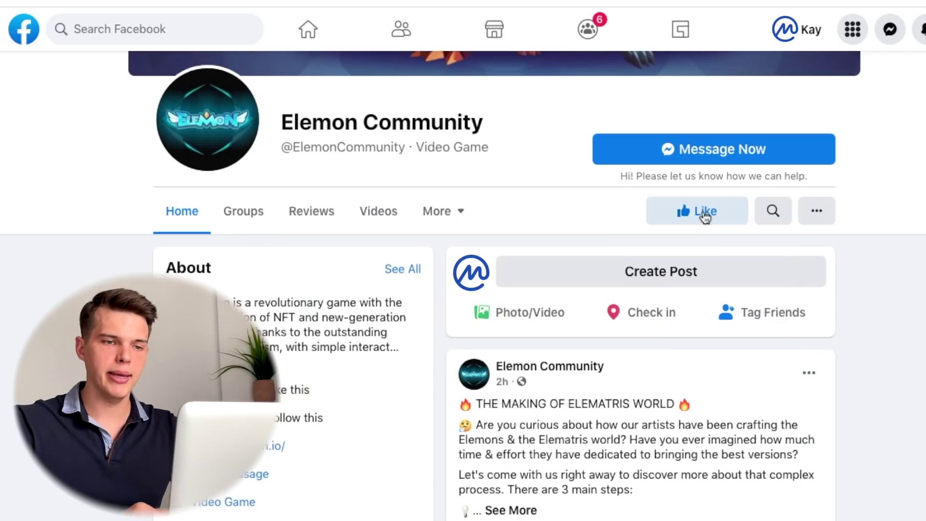
{"action": "left_click", "coordinate": [703, 215]}
{"action": "key", "text": "ctrl+w"}
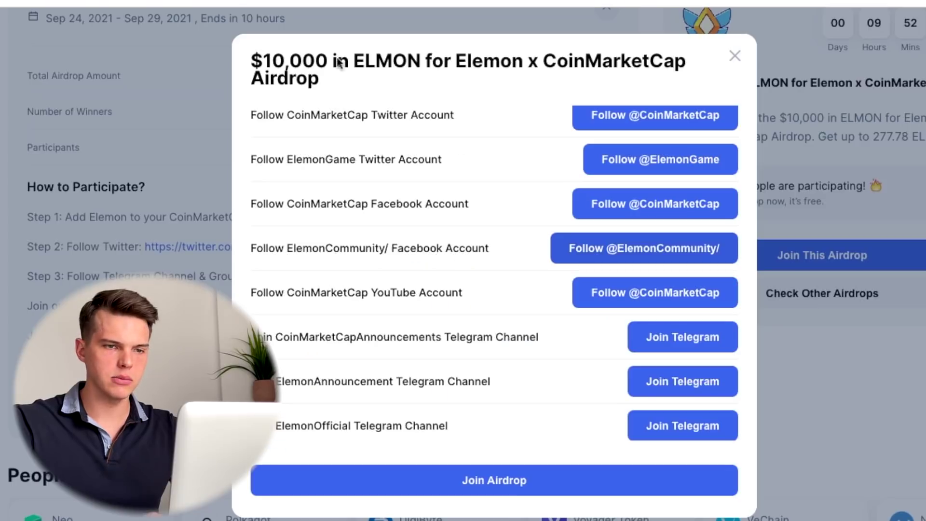
{"action": "scroll", "coordinate": [545, 270], "scroll_direction": "down", "scroll_amount": 1}
{"action": "scroll", "coordinate": [545, 276], "scroll_direction": "up", "scroll_amount": 1}
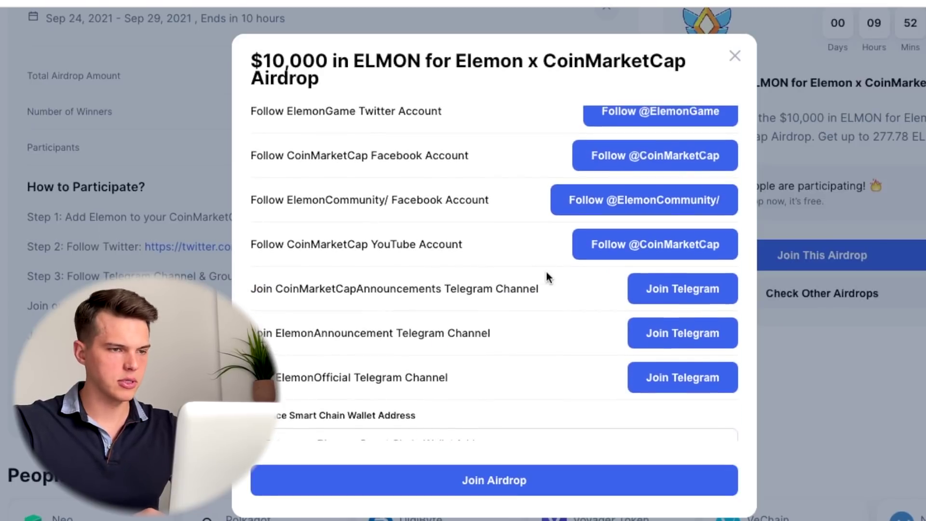
Subscribe to CoinMarketCap's YouTube channel with the notification bell set to All.
{"action": "left_click", "coordinate": [638, 257]}
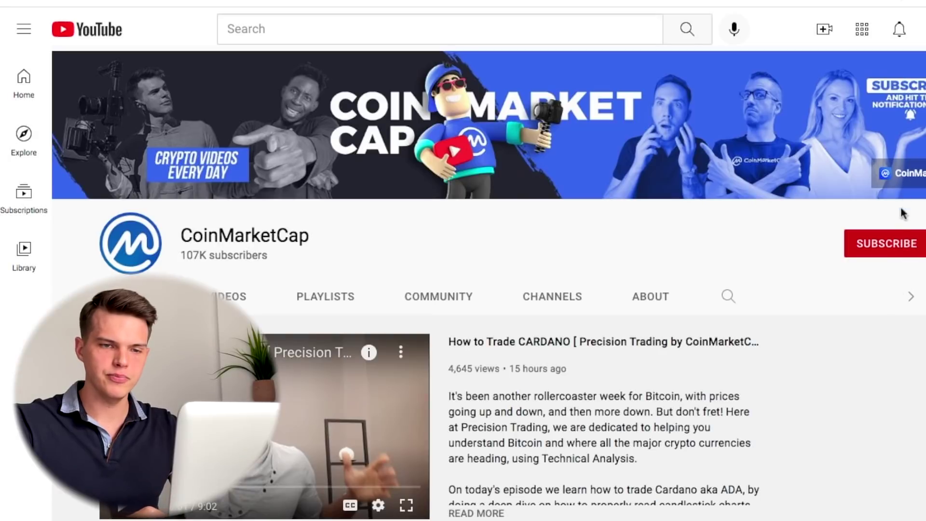
{"action": "left_click", "coordinate": [904, 241]}
{"action": "left_click", "coordinate": [916, 244]}
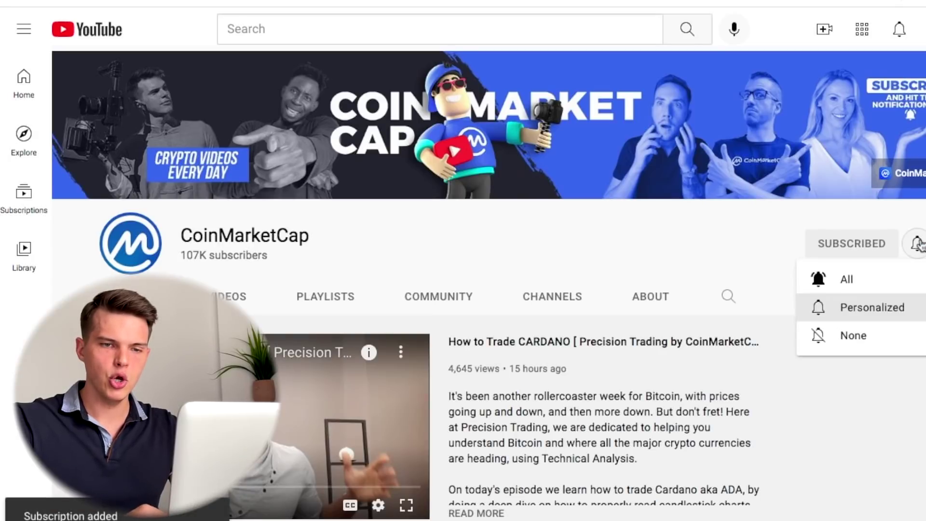
{"action": "left_click", "coordinate": [892, 286]}
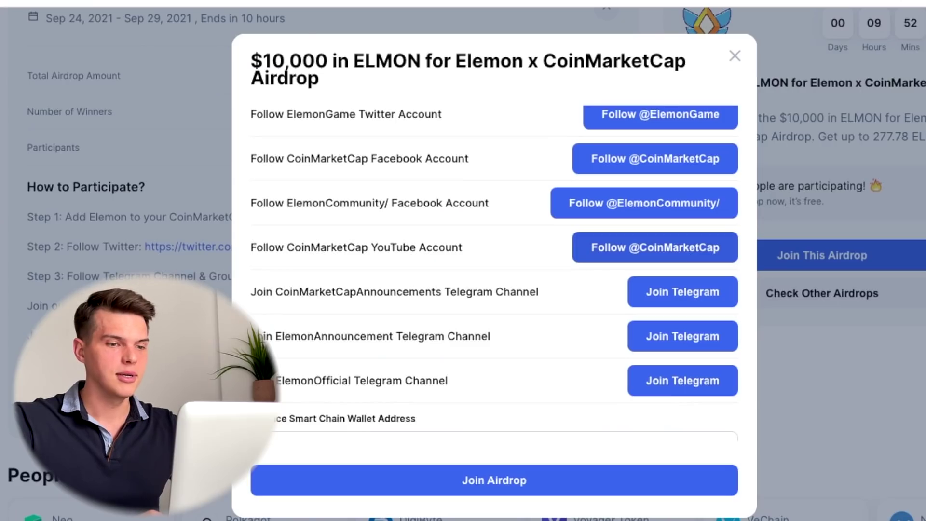
Visit the CoinMarketCapAnnouncements Telegram channel page (570 818 subscribers), then close it.
{"action": "scroll", "coordinate": [514, 244], "scroll_direction": "down", "scroll_amount": 1}
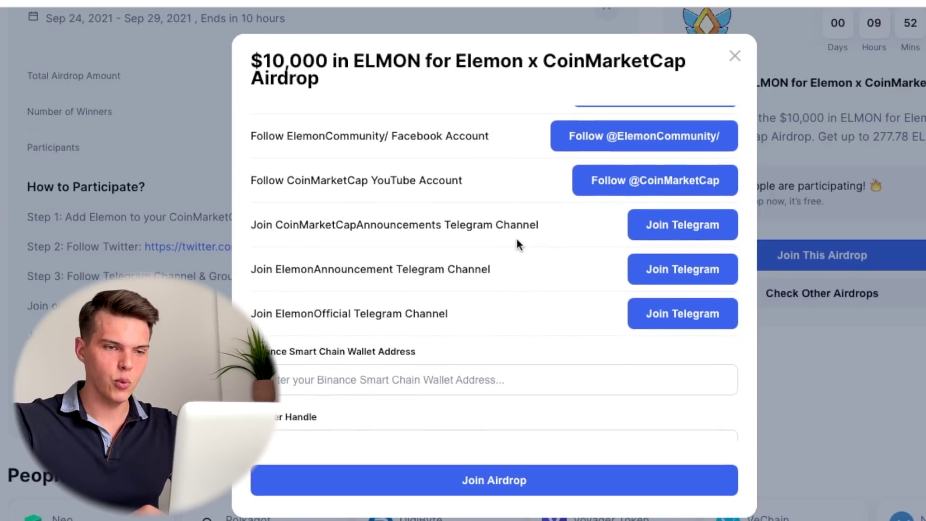
{"action": "left_click", "coordinate": [672, 235]}
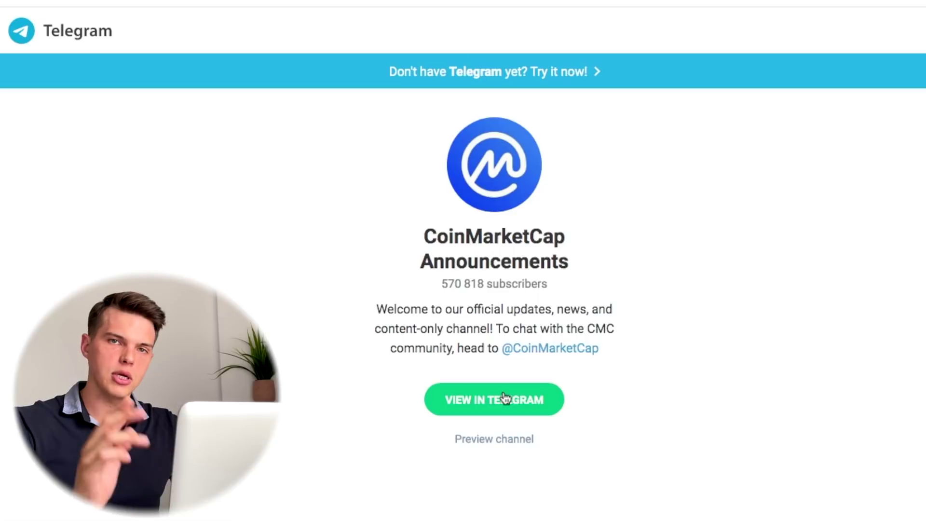
{"action": "key", "text": "ctrl+w"}
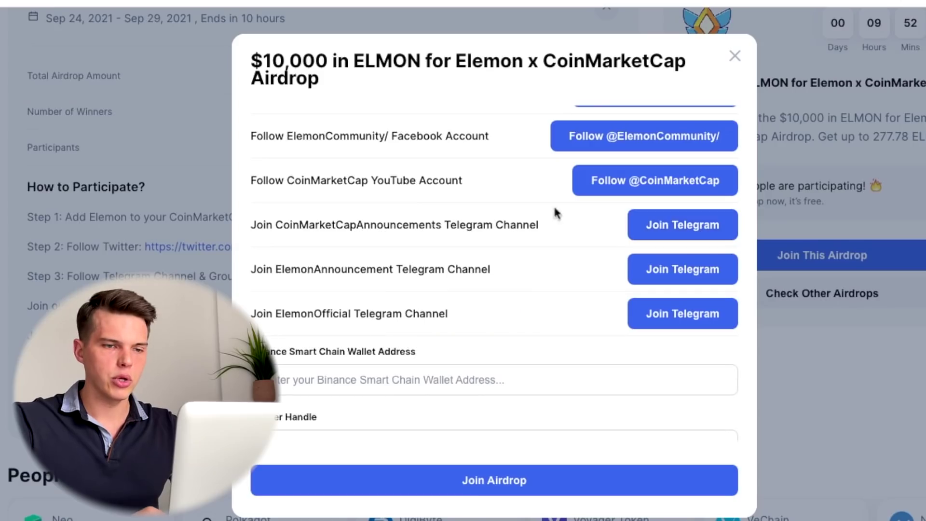
From the BSC wallet address field, open Binance's 'How to Find My Binance Smart Chain Address' article.
{"action": "scroll", "coordinate": [578, 251], "scroll_direction": "down", "scroll_amount": 2}
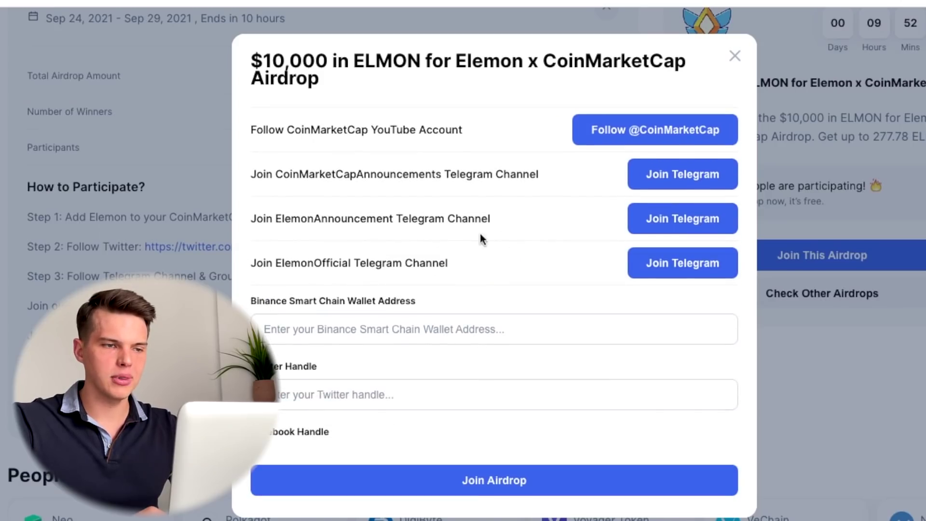
{"action": "scroll", "coordinate": [556, 237], "scroll_direction": "down", "scroll_amount": 2}
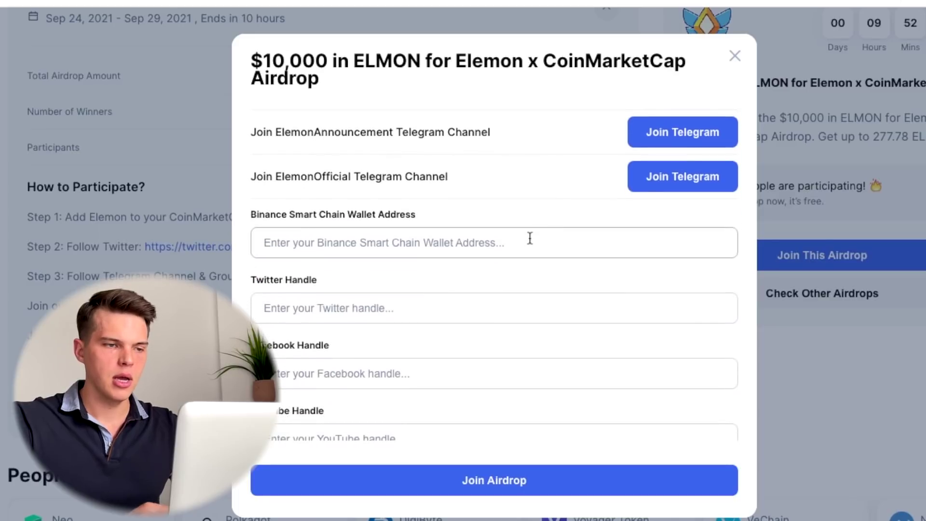
{"action": "left_click", "coordinate": [528, 237]}
{"action": "scroll", "coordinate": [530, 238], "scroll_direction": "down", "scroll_amount": 1}
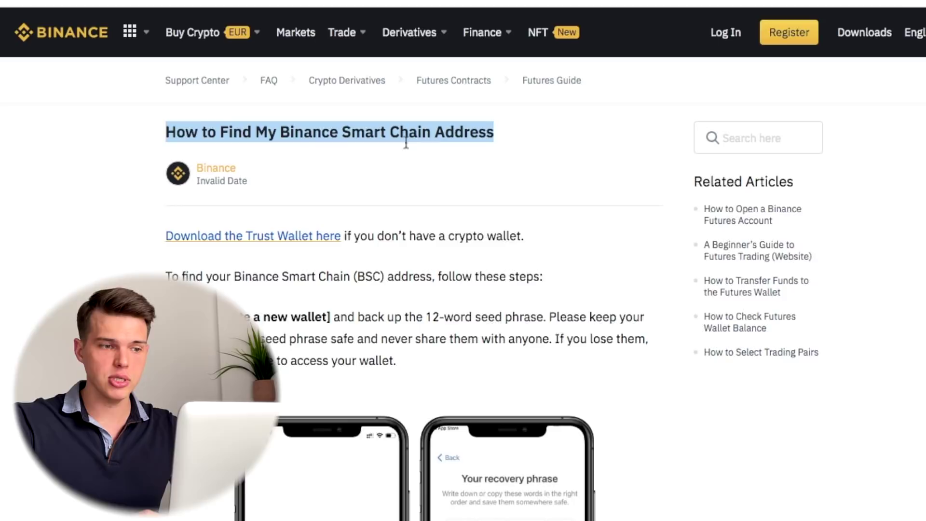
{"action": "scroll", "coordinate": [382, 206], "scroll_direction": "down", "scroll_amount": 12}
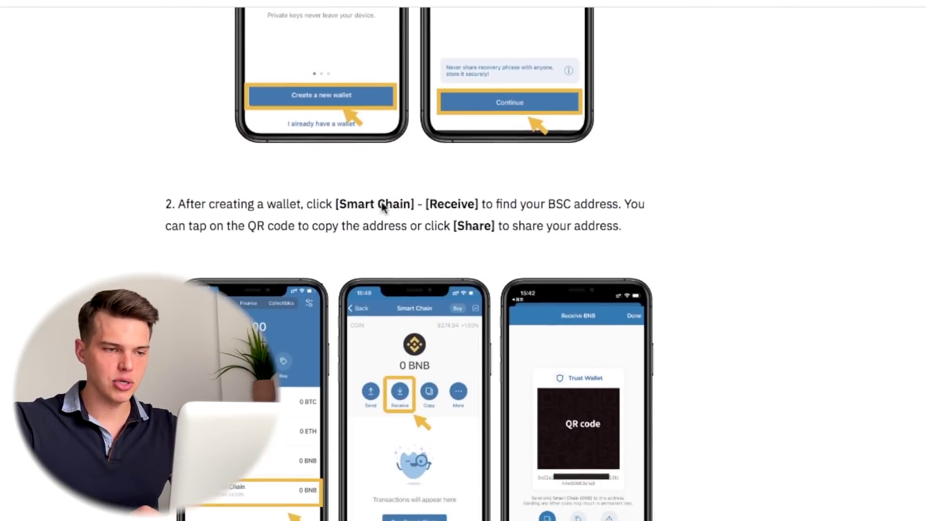
{"action": "scroll", "coordinate": [382, 206], "scroll_direction": "down", "scroll_amount": 8}
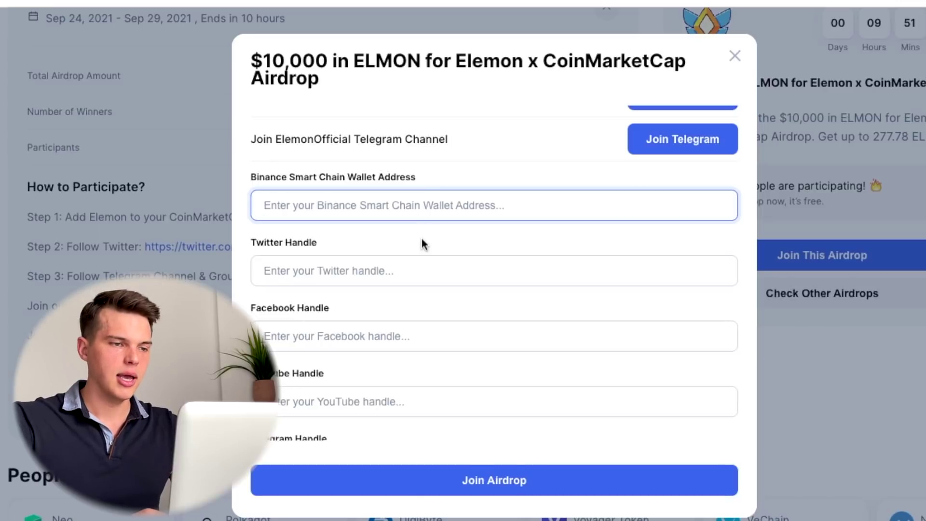
{"action": "scroll", "coordinate": [421, 239], "scroll_direction": "down", "scroll_amount": 1}
{"action": "left_click", "coordinate": [379, 240]}
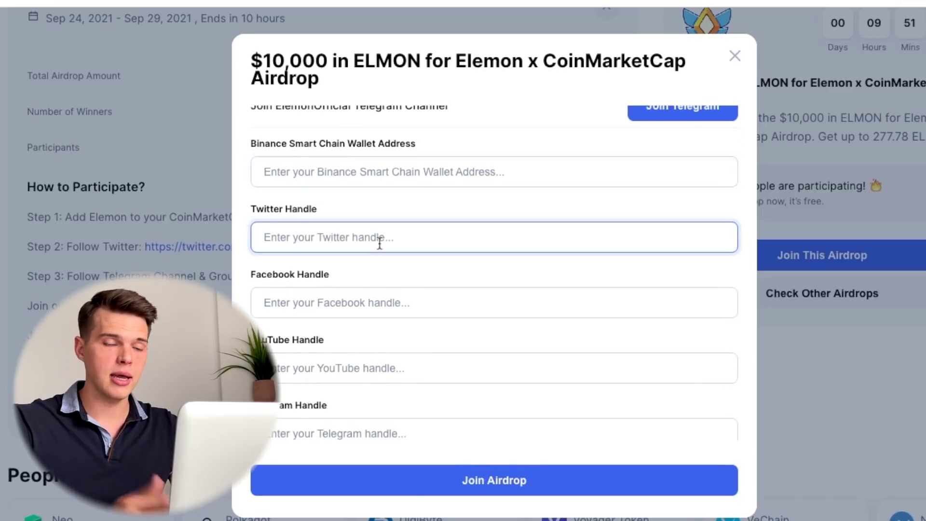
{"action": "type", "text": "@CoinMarketCap"}
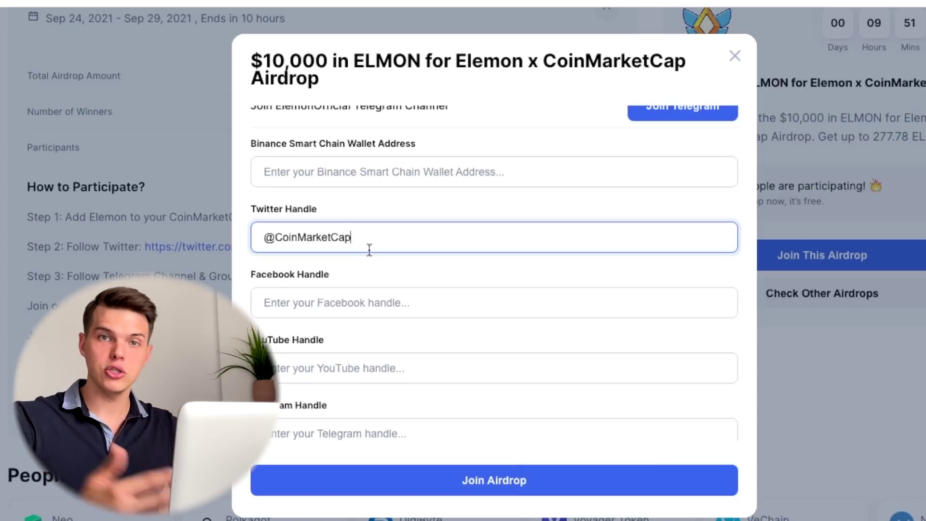
{"action": "scroll", "coordinate": [403, 287], "scroll_direction": "down", "scroll_amount": 1}
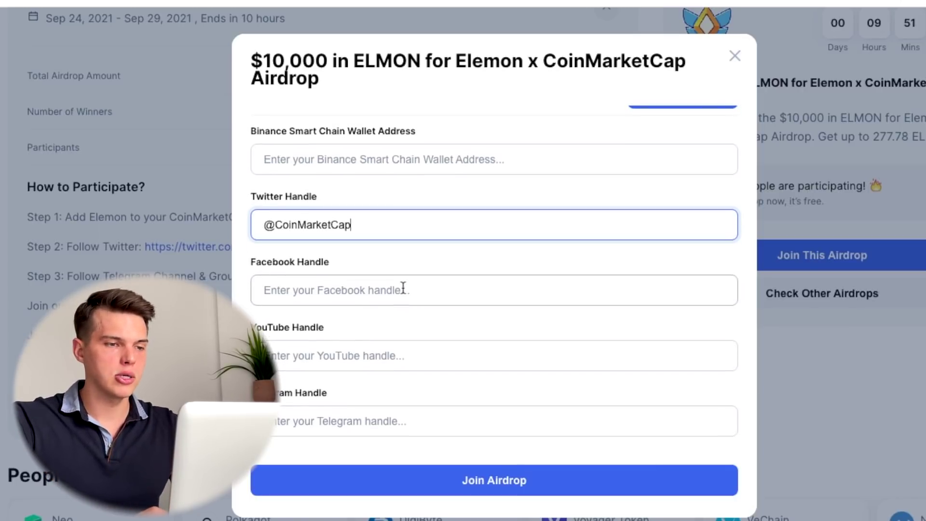
{"action": "left_click", "coordinate": [385, 294]}
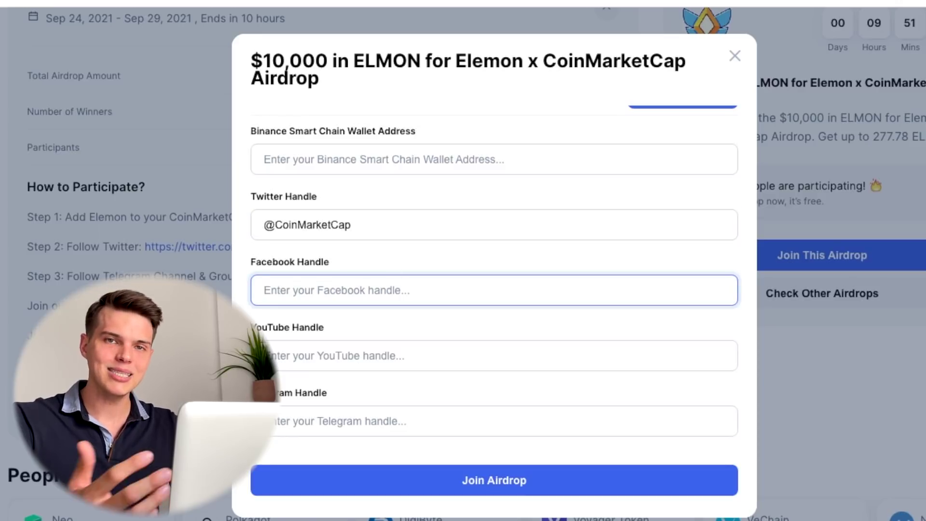
{"action": "type", "text": "F"}
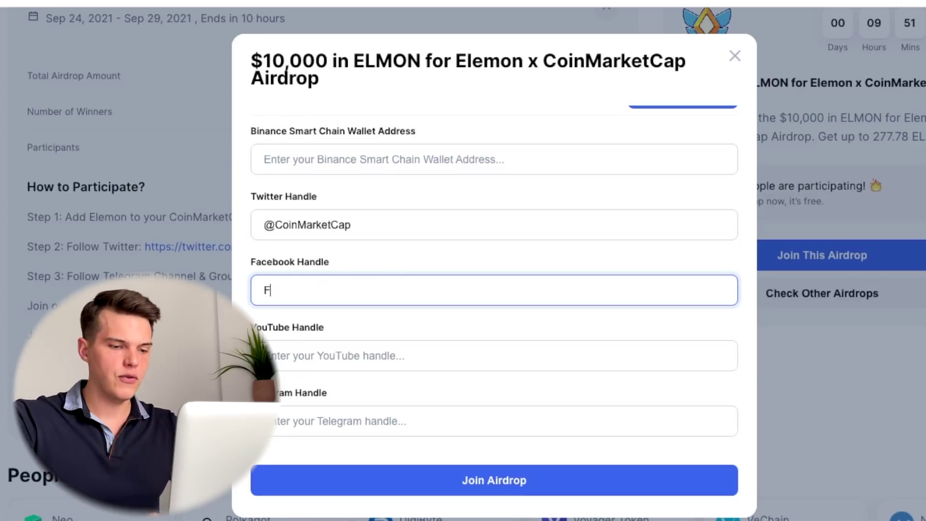
{"action": "type", "text": "acebook.com/"}
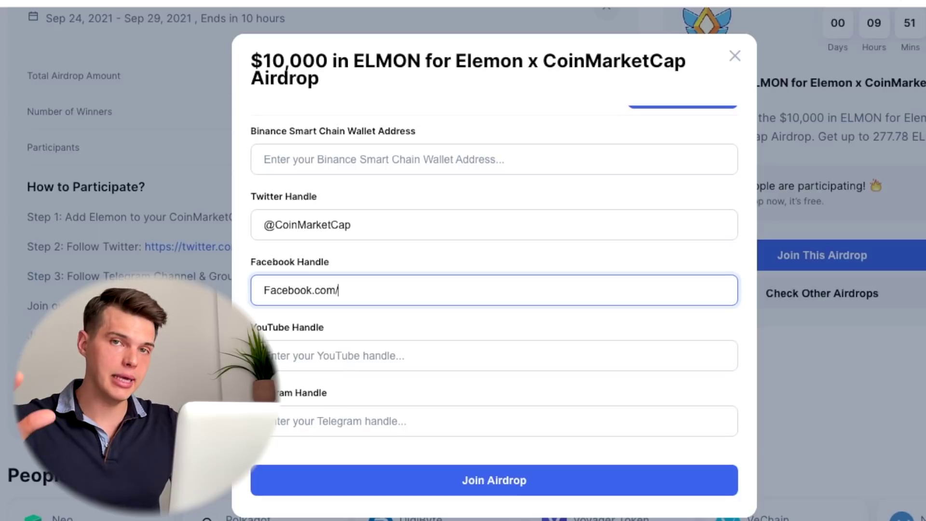
{"action": "key", "text": "ctrl+a"}
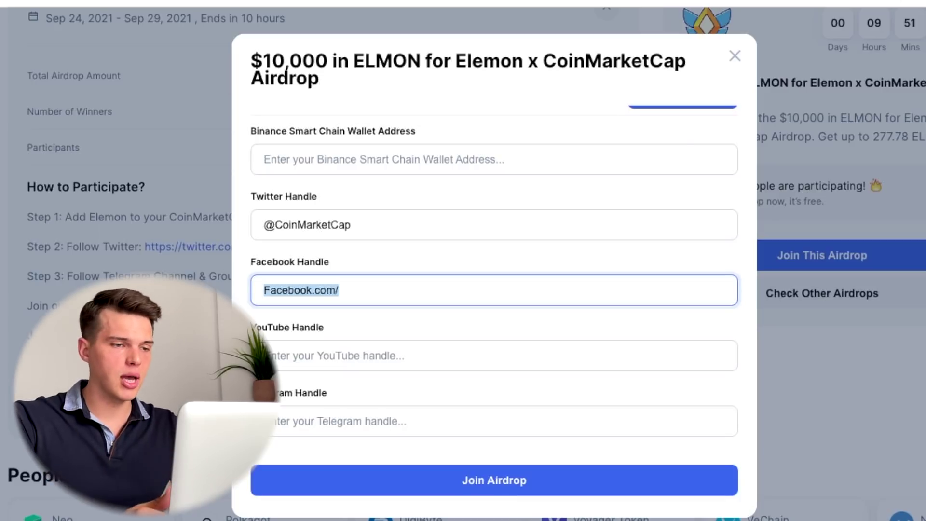
{"action": "type", "text": "@o"}
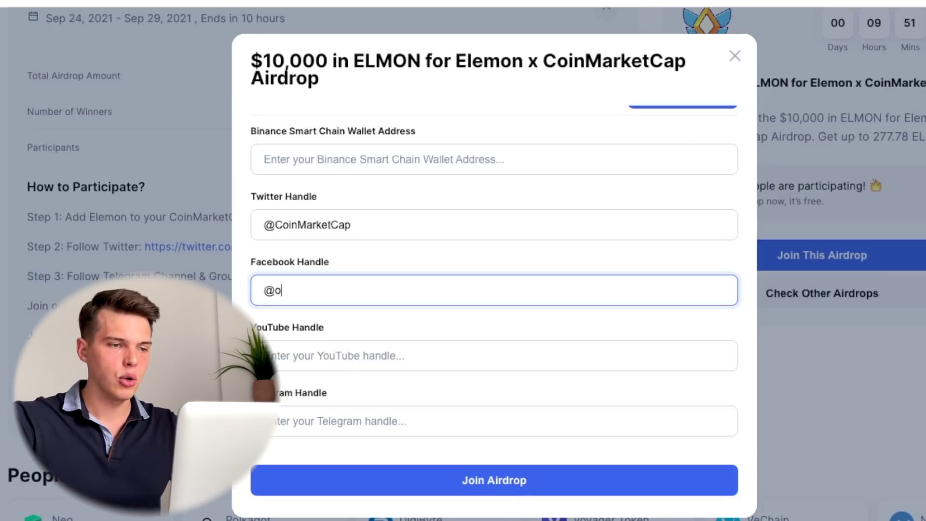
{"action": "type", "text": "oinMarket"}
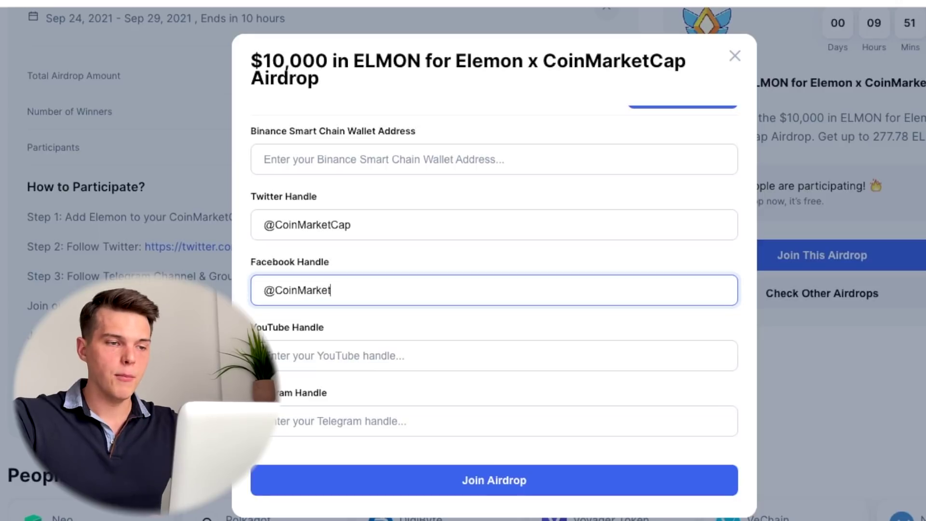
{"action": "type", "text": "Cap"}
Retype the Facebook handle as a Facebook.com/ profile link, correcting the profile name.
{"action": "key", "text": "ctrl+BackSpace"}
{"action": "type", "text": "Fa"}
{"action": "key", "text": "ctrl+a"}
{"action": "type", "text": "Fa"}
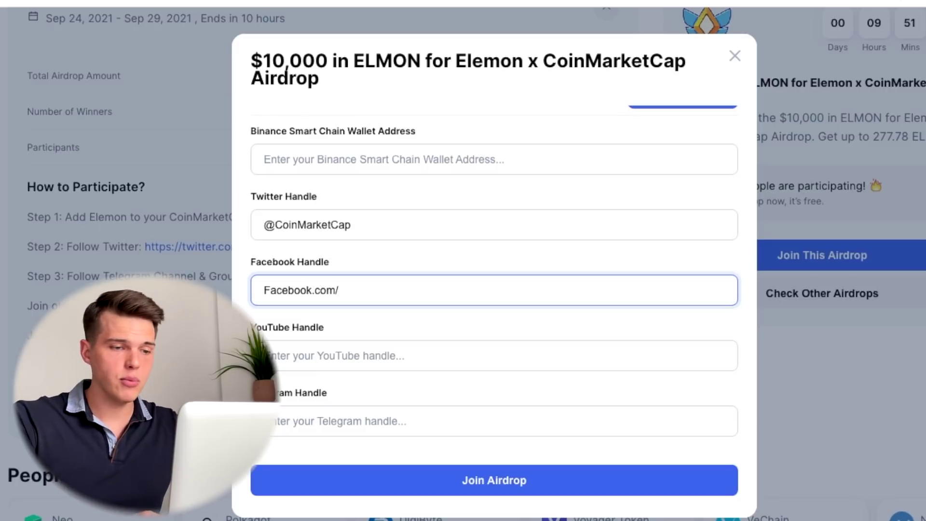
{"action": "type", "text": "YOu"}
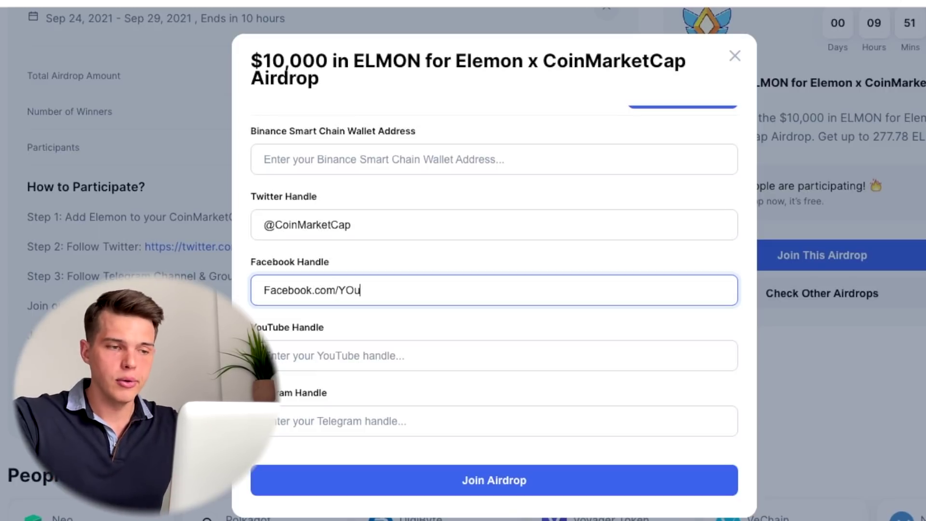
{"action": "type", "text": "AreAwesome.ThanksForSubsc"}
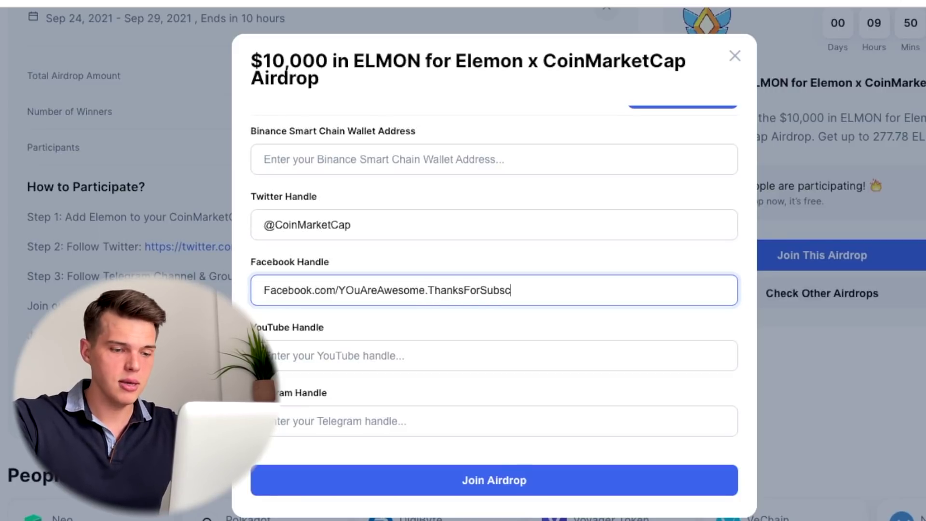
{"action": "type", "text": "ing"}
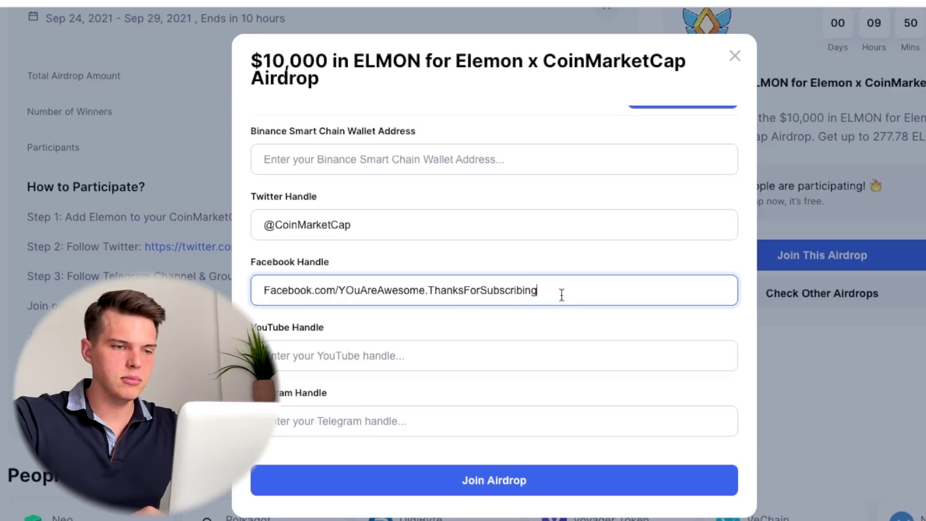
{"action": "left_click_drag", "start_coordinate": [562, 295], "coordinate": [328, 288]}
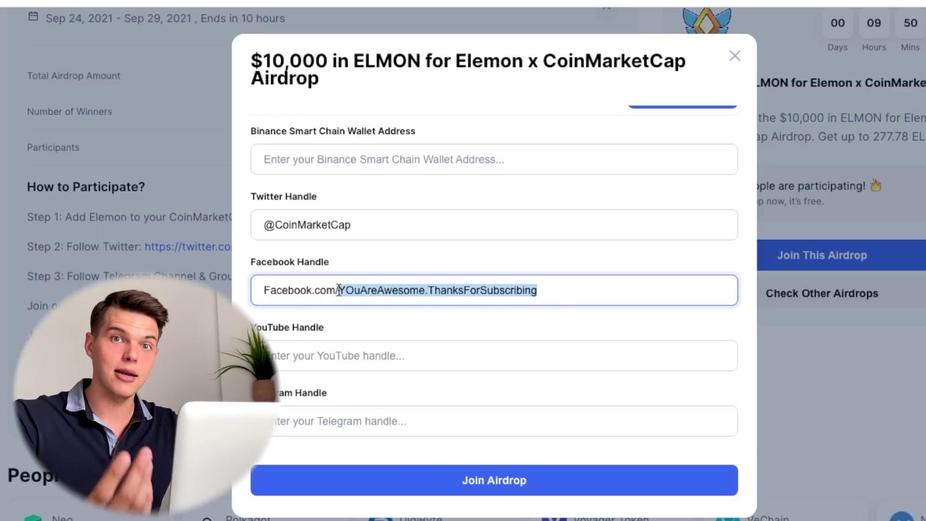
{"action": "type", "text": "Yhsaf@fnsha"}
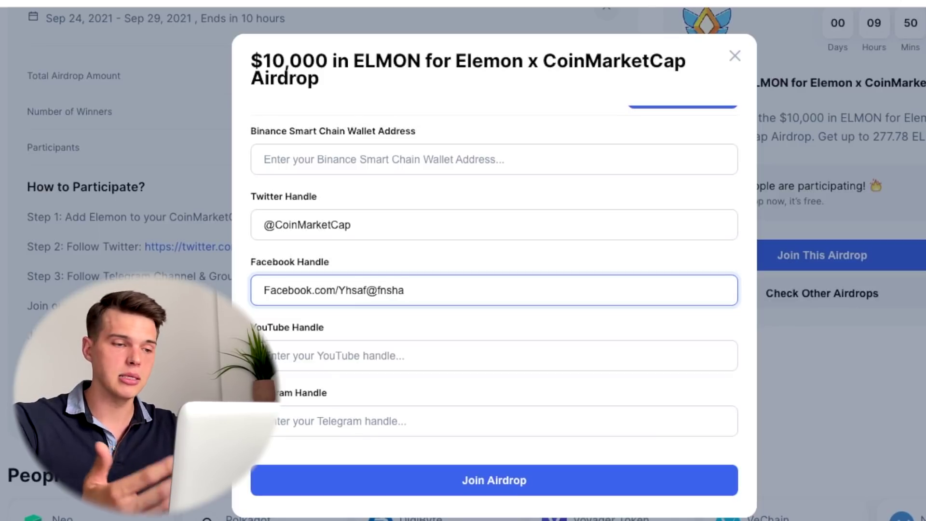
{"action": "key", "text": "ctrl+a"}
{"action": "scroll", "coordinate": [453, 247], "scroll_direction": "down", "scroll_amount": 2}
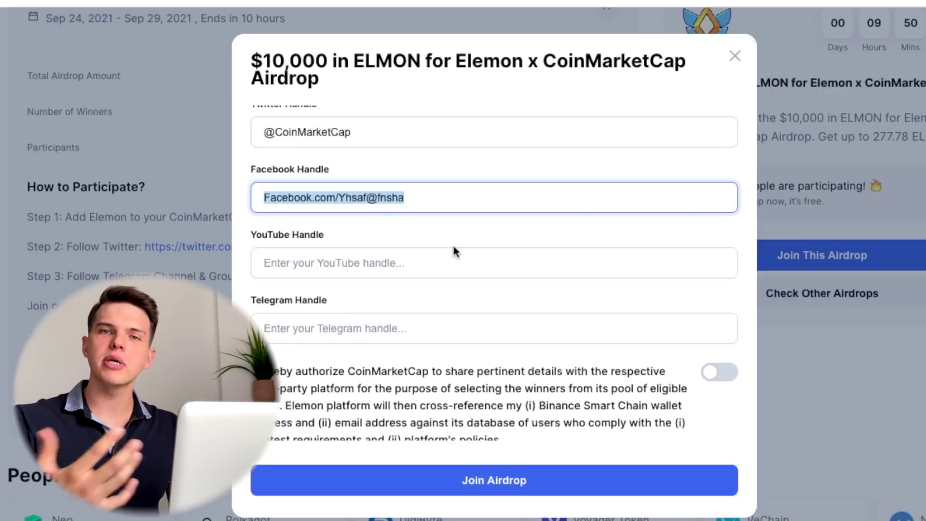
Copy the CoinMarketCap YouTube channel's full https URL from the address bar.
{"action": "left_click", "coordinate": [399, 277]}
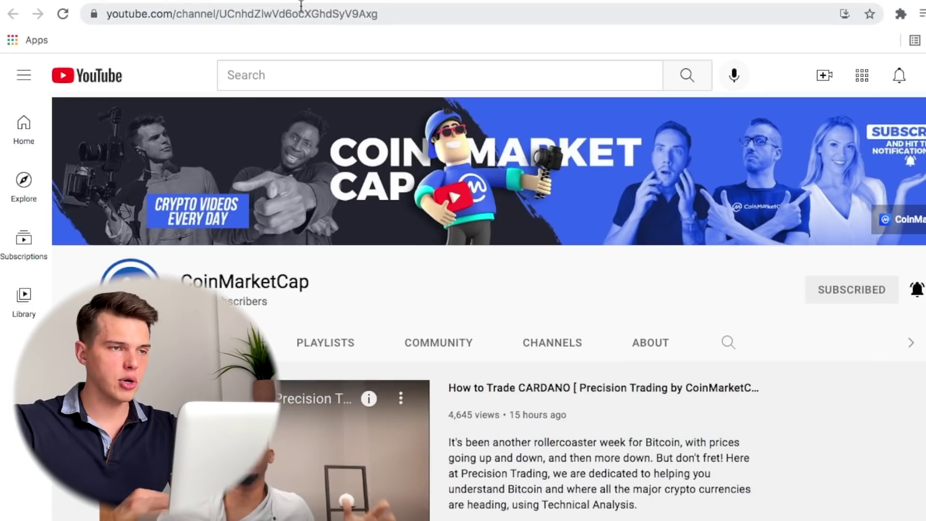
{"action": "left_click", "coordinate": [300, 6]}
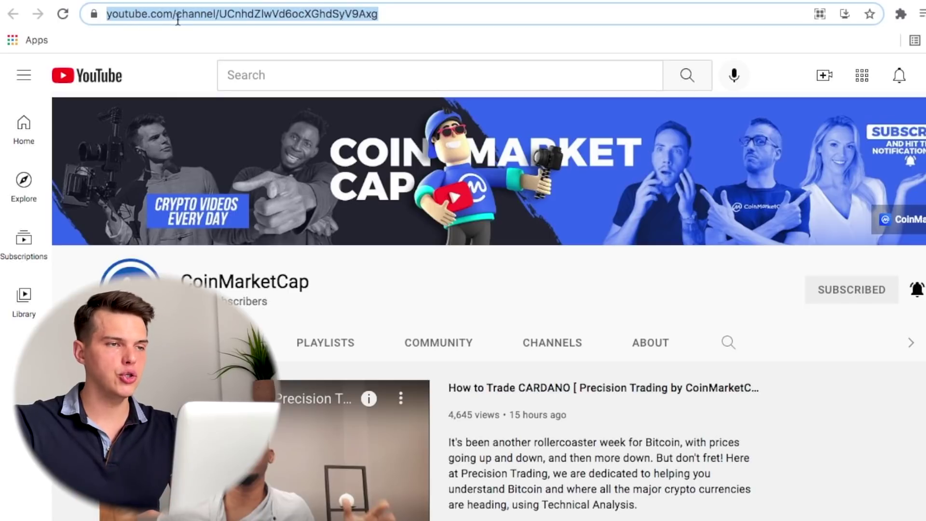
{"action": "left_click", "coordinate": [238, 15]}
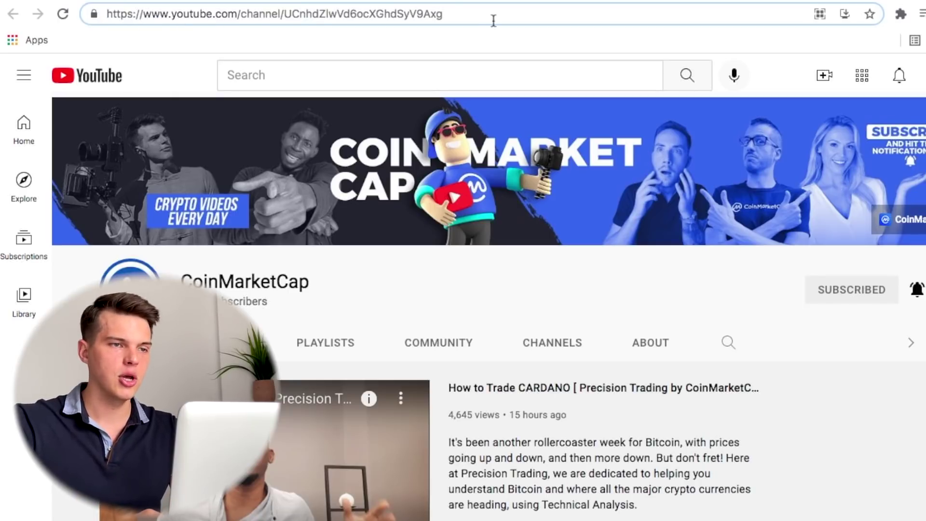
{"action": "right_click", "coordinate": [492, 17]}
{"action": "left_click", "coordinate": [331, 17]}
{"action": "triple_click", "coordinate": [437, 15]}
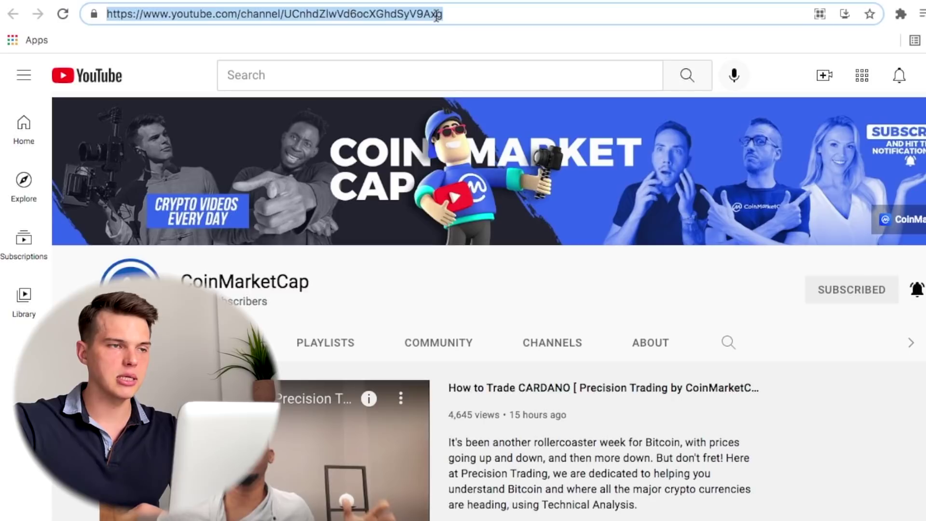
{"action": "right_click", "coordinate": [436, 14]}
{"action": "left_click", "coordinate": [516, 114]}
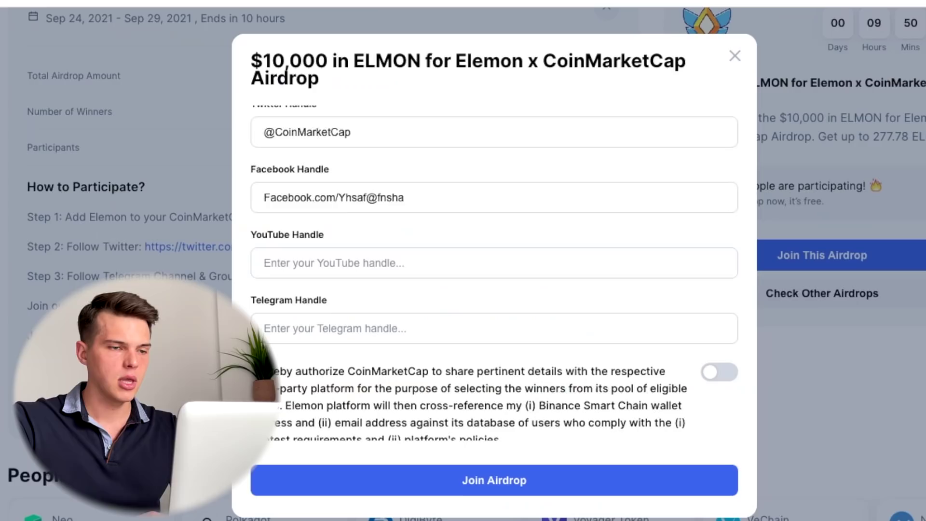
Paste the channel URL into the YouTube Handle field, then start creating a new YouTube channel.
{"action": "left_click", "coordinate": [328, 262]}
{"action": "key", "text": "super+v"}
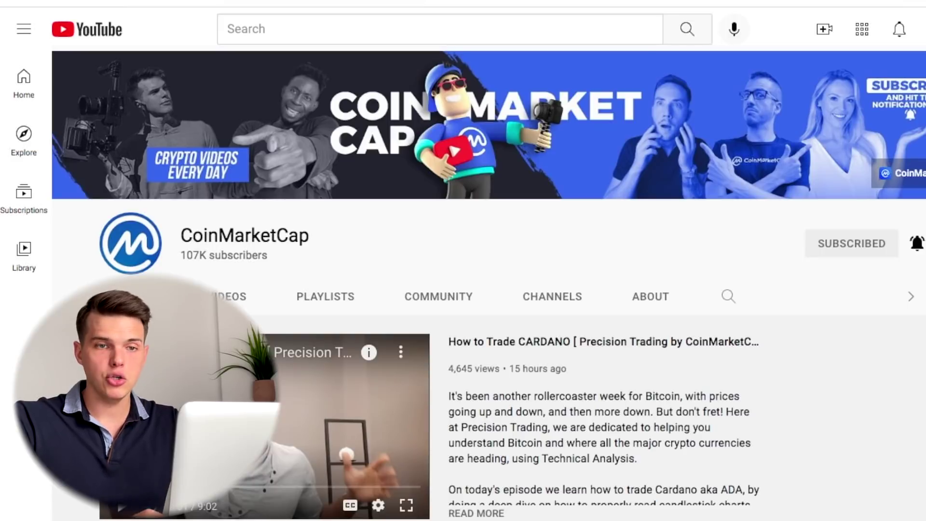
{"action": "left_click", "coordinate": [922, 29]}
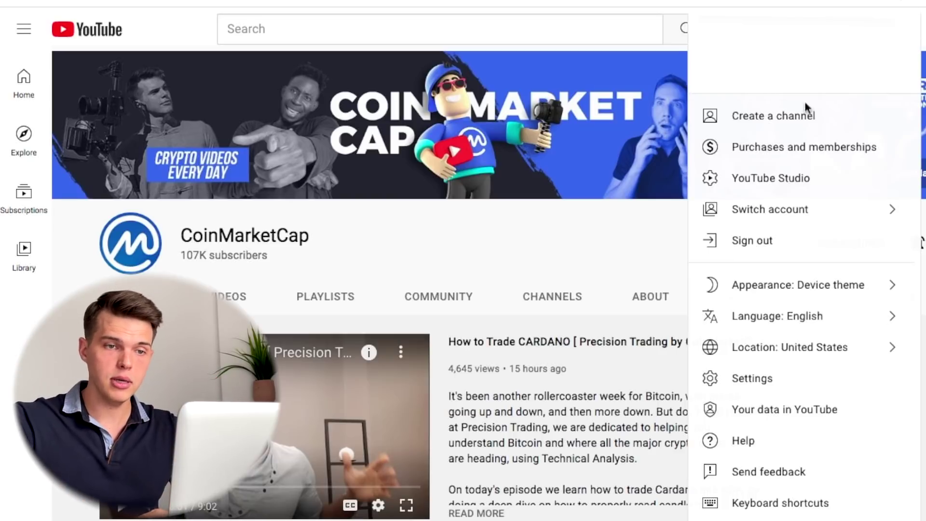
{"action": "left_click", "coordinate": [792, 118]}
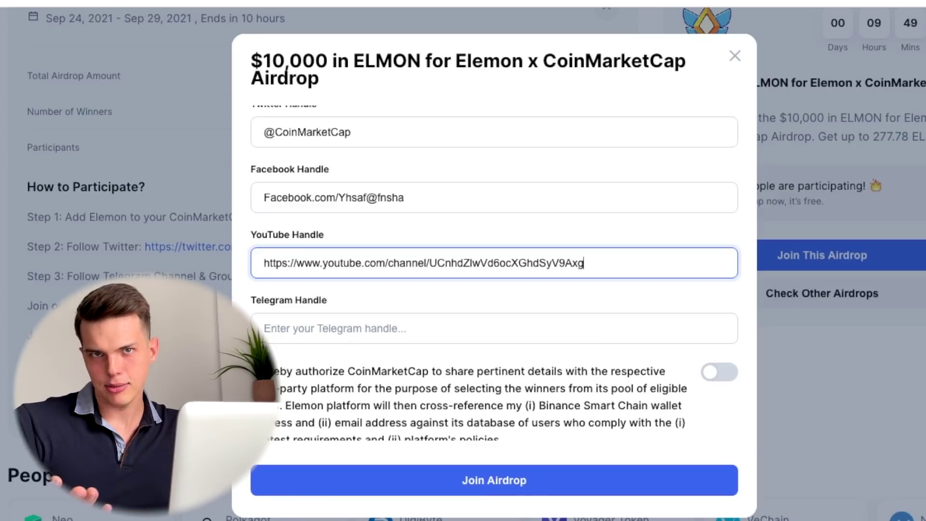
{"action": "scroll", "coordinate": [524, 269], "scroll_direction": "up", "scroll_amount": 1}
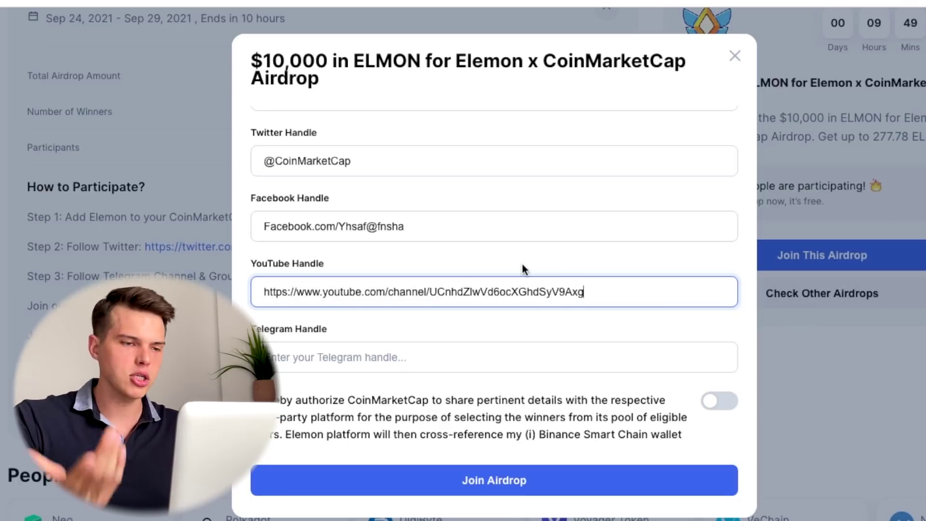
{"action": "scroll", "coordinate": [571, 257], "scroll_direction": "down", "scroll_amount": 1}
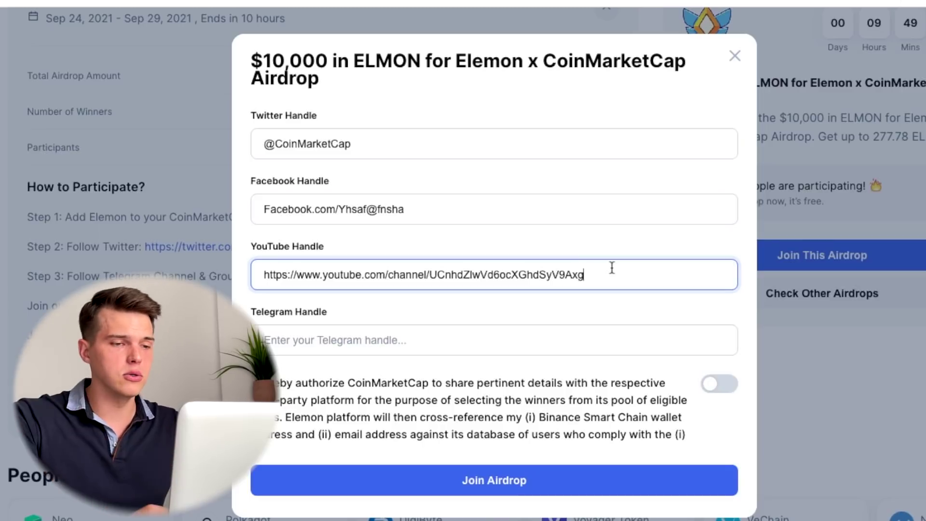
{"action": "scroll", "coordinate": [612, 268], "scroll_direction": "down", "scroll_amount": 3}
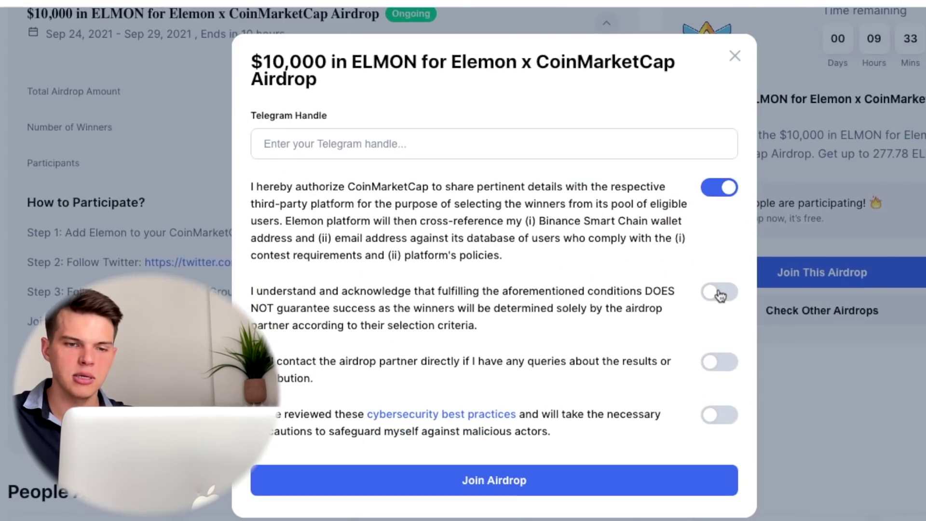
Switch on the consents for contacting the airdrop partner directly and for cybersecurity best practices.
{"action": "left_click", "coordinate": [712, 364]}
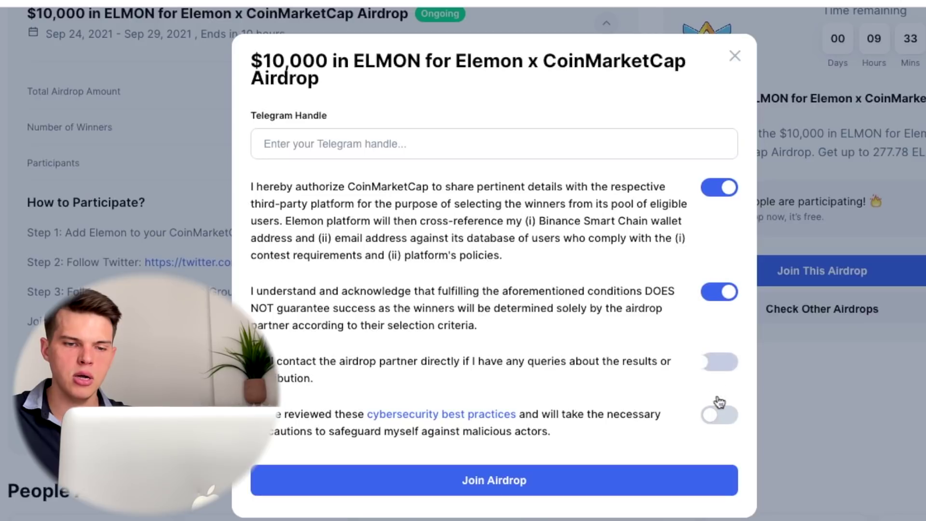
{"action": "left_click", "coordinate": [723, 415]}
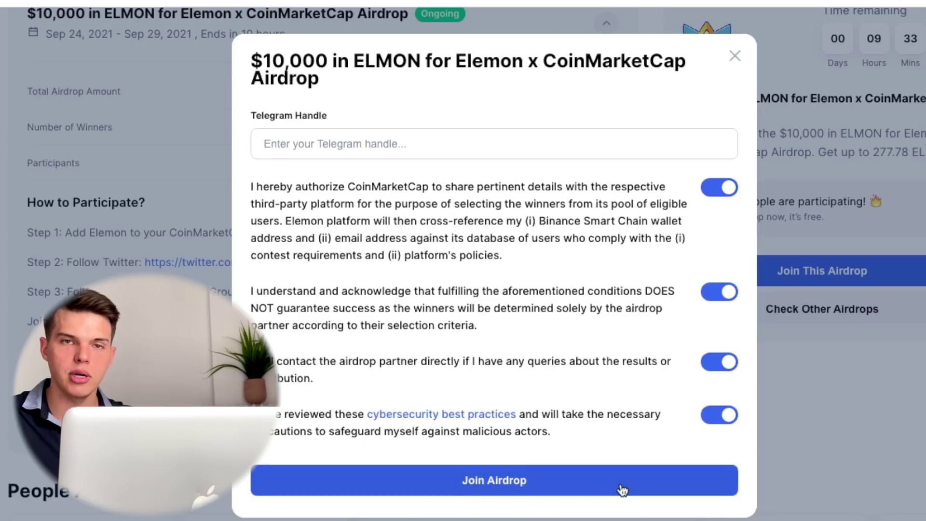